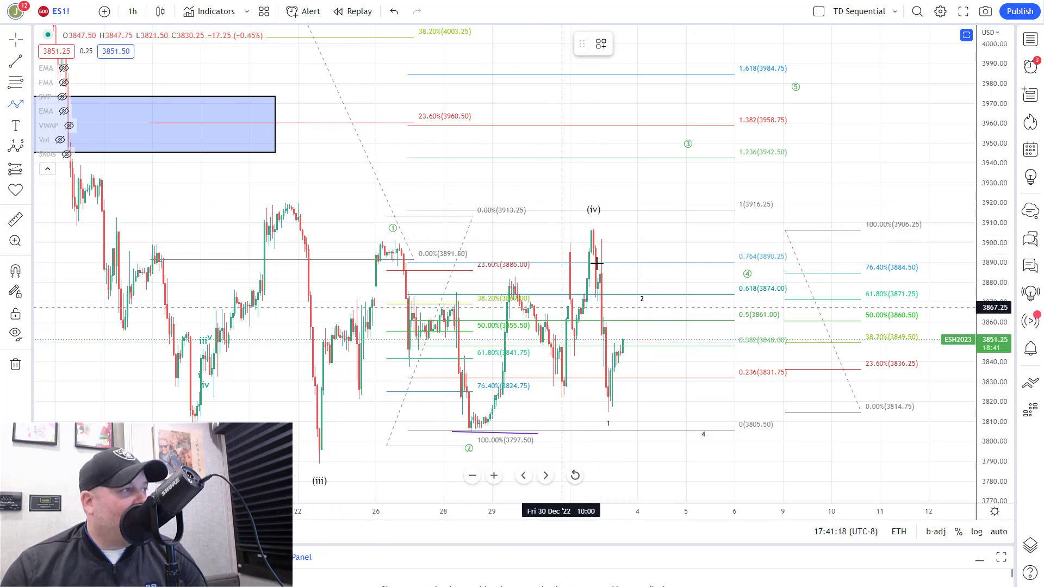
Start an ES1! path at the (iv) peak, tracing recent swings down to the wave 1 low
{"action": "left_click", "coordinate": [589, 233]}
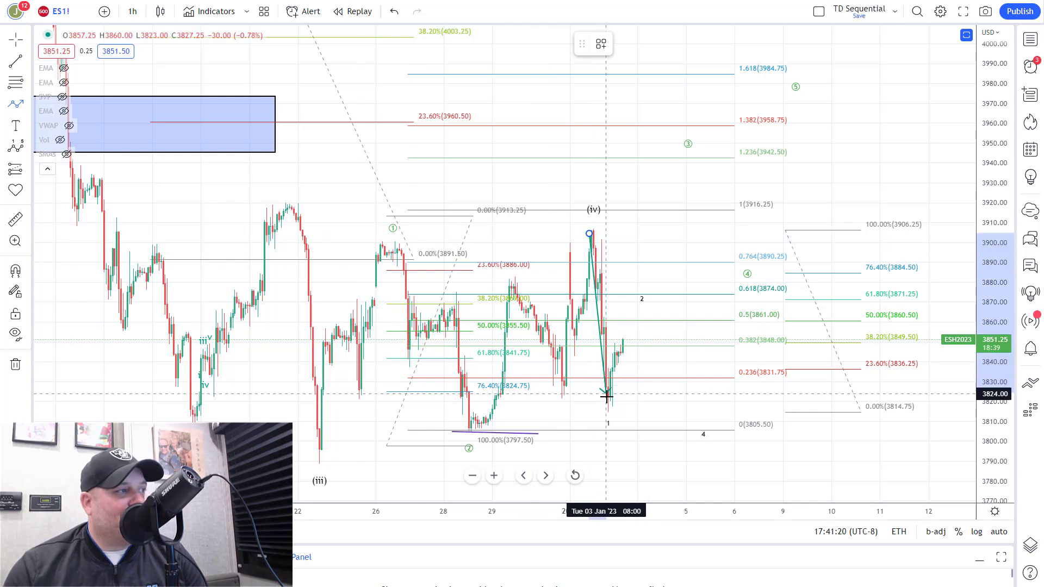
{"action": "left_click", "coordinate": [591, 301]}
{"action": "left_click", "coordinate": [600, 246]}
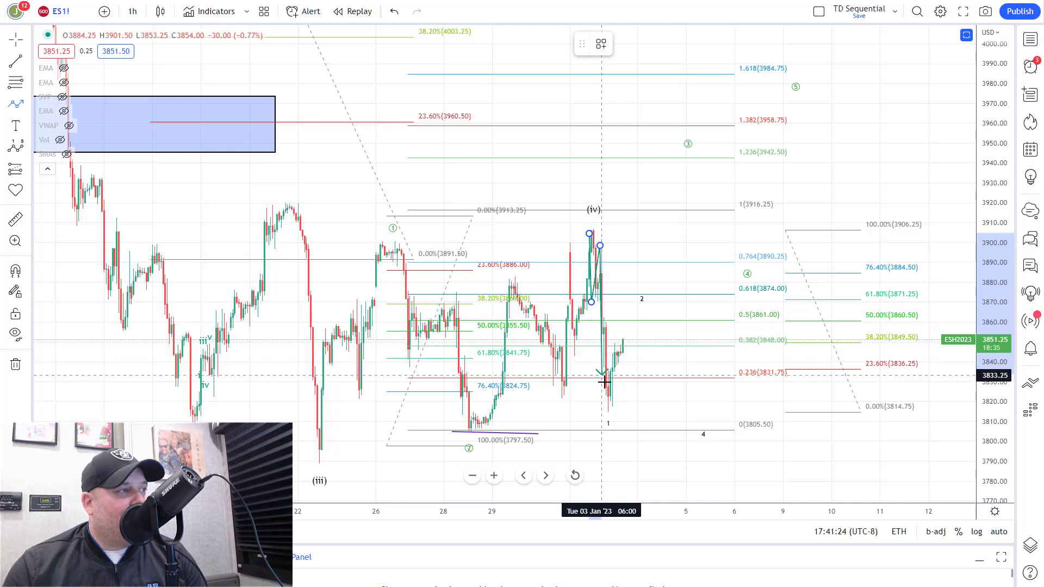
{"action": "left_click", "coordinate": [603, 391]}
{"action": "left_click", "coordinate": [610, 377]}
{"action": "left_click", "coordinate": [610, 413]}
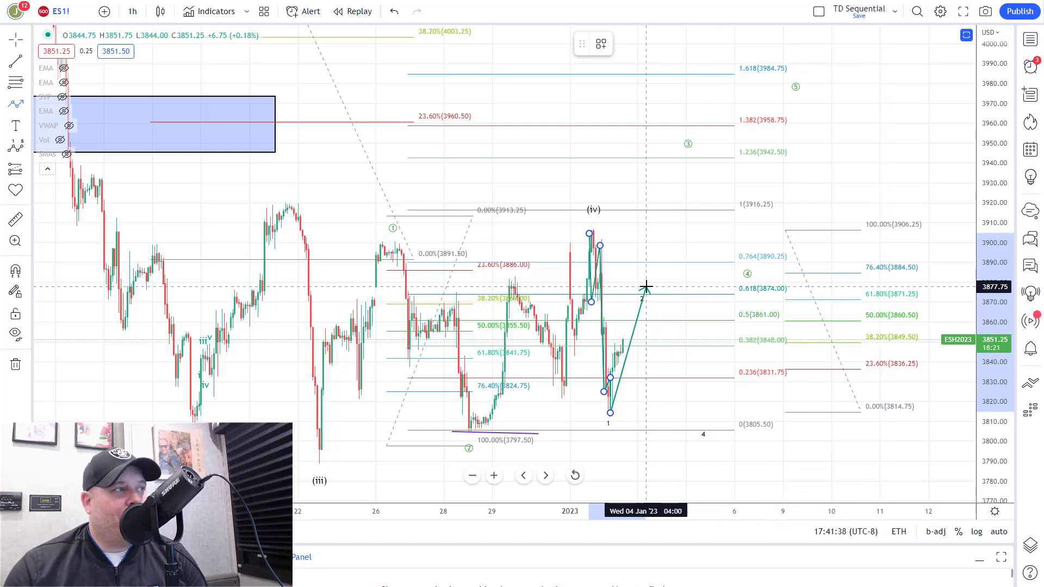
Project the path up to 0.618, down near 3834, up toward 3860, then down to about 3775
{"action": "left_click", "coordinate": [646, 287]}
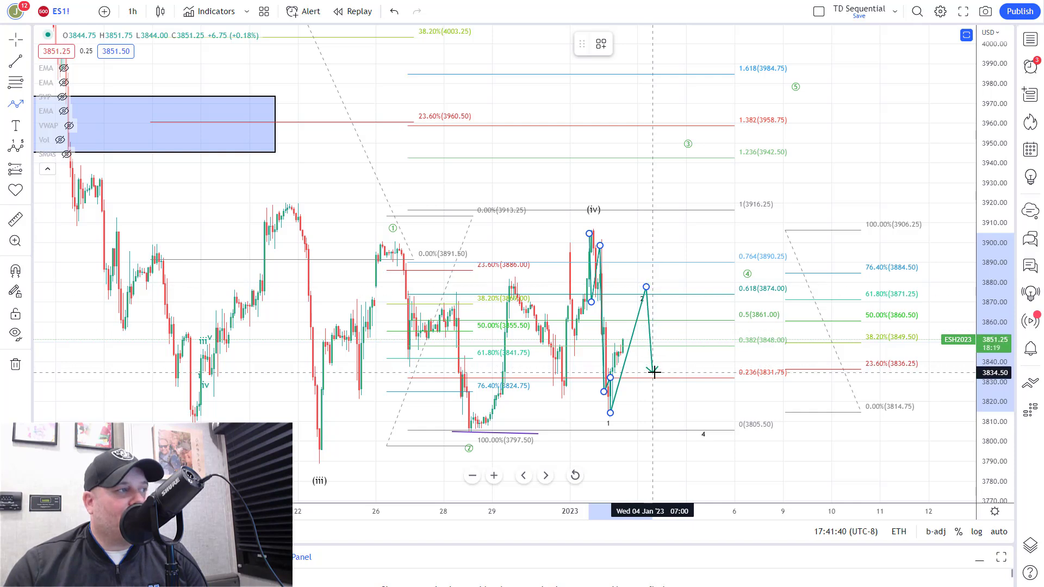
{"action": "left_click", "coordinate": [652, 372]}
{"action": "left_click", "coordinate": [671, 327]}
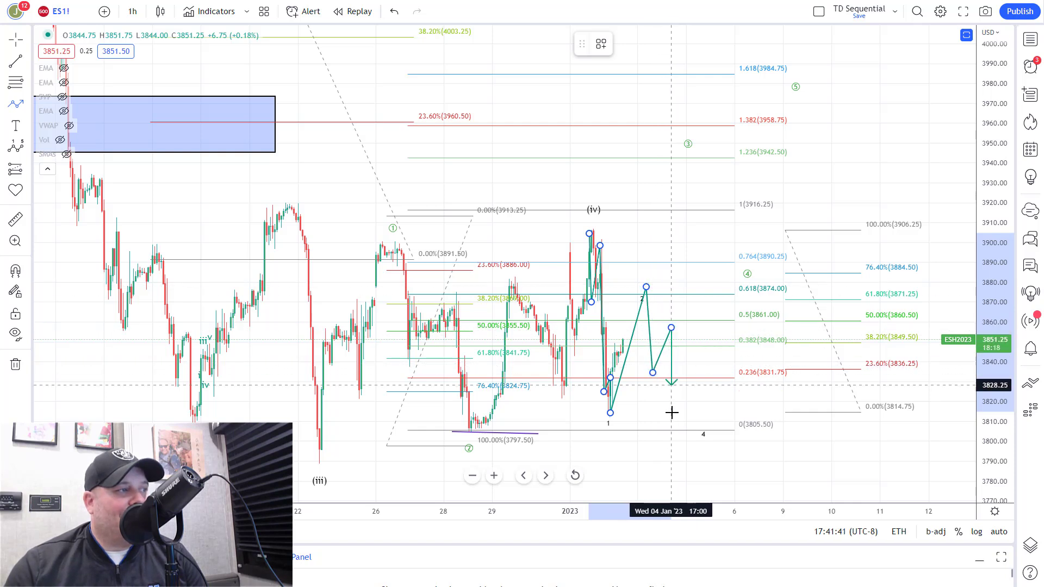
{"action": "left_click", "coordinate": [682, 494]}
{"action": "left_click", "coordinate": [707, 450]}
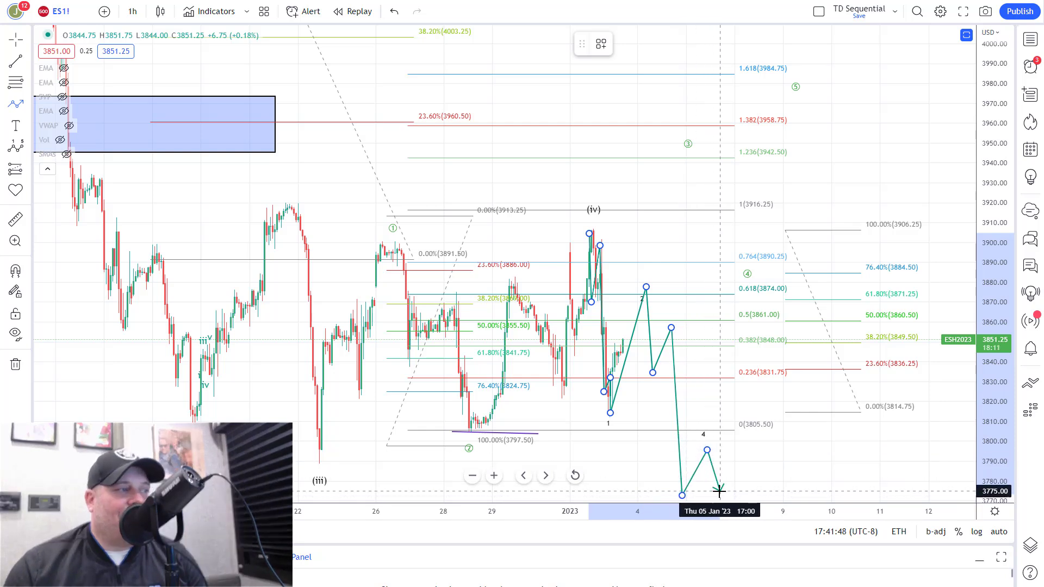
{"action": "double_click", "coordinate": [719, 491]}
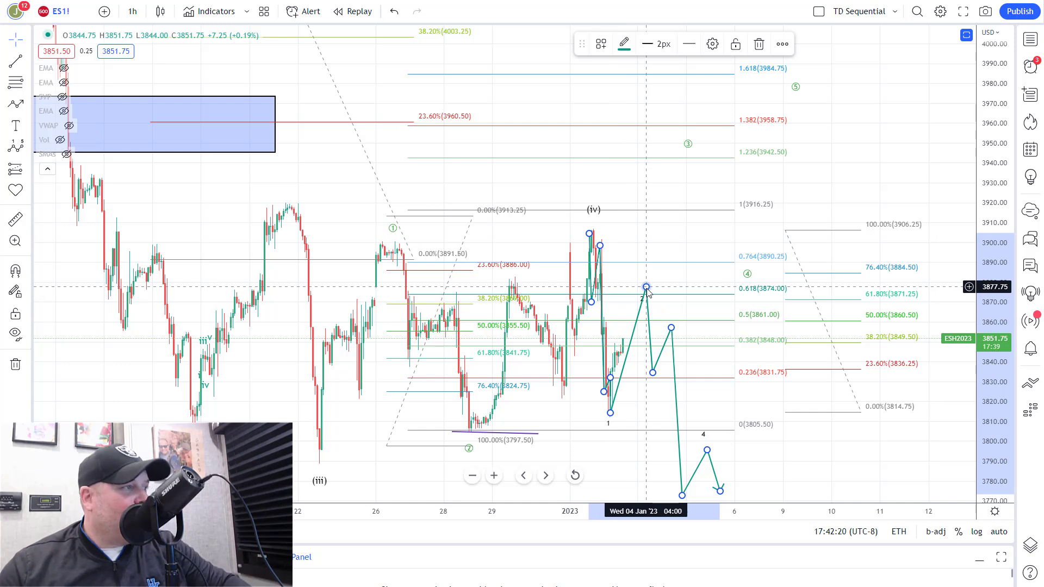
Delete the path and begin an Elliott wave from the (iii) low up to the circled 1 peak
{"action": "key", "text": "Delete"}
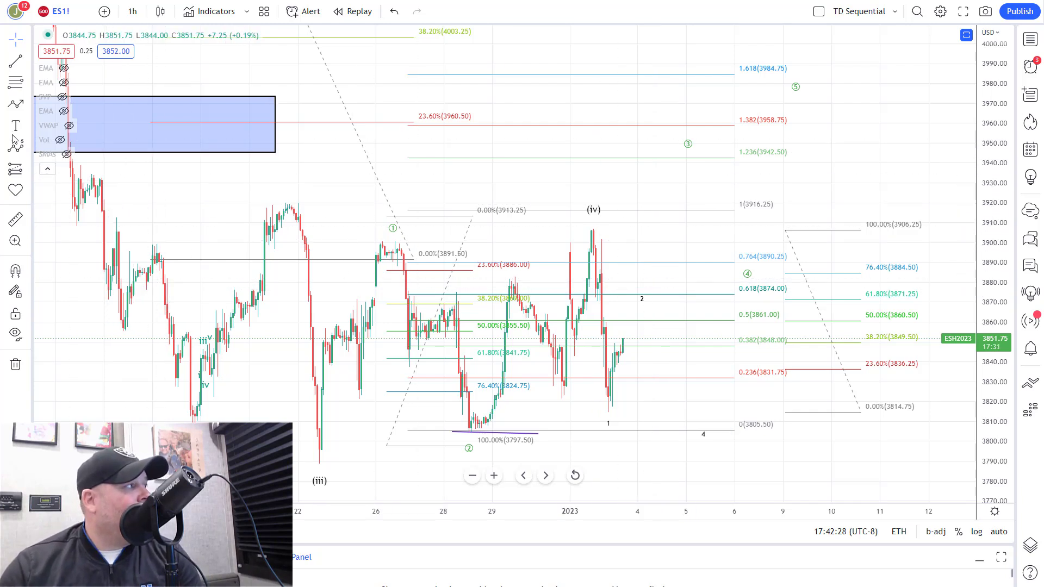
{"action": "left_click", "coordinate": [15, 104]}
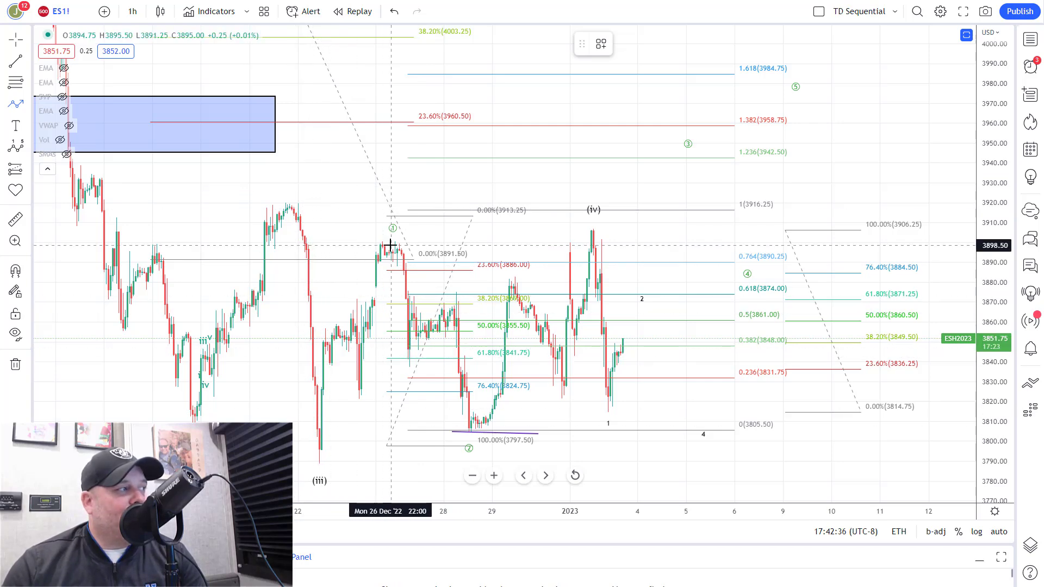
{"action": "left_click", "coordinate": [317, 466]}
{"action": "left_click", "coordinate": [348, 303]}
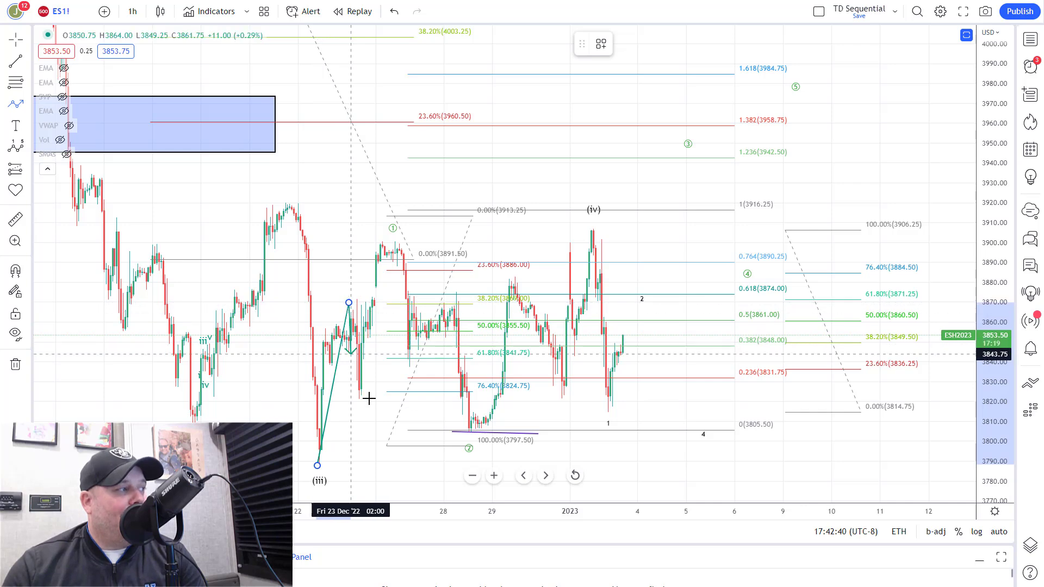
{"action": "left_click", "coordinate": [369, 400]}
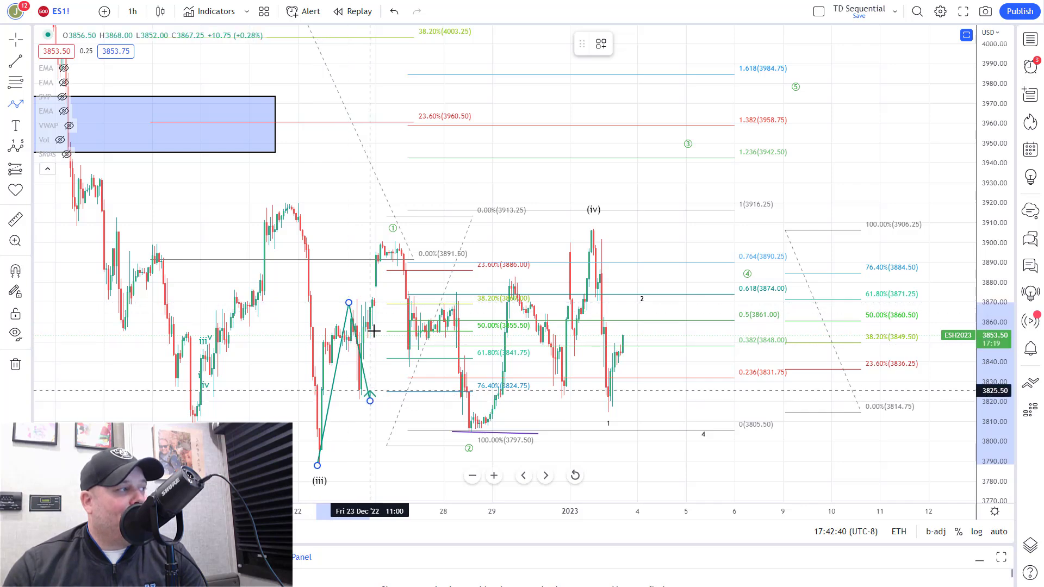
{"action": "left_click", "coordinate": [393, 245]}
Continue the wave through circled 2 near 3800, the (iv) peak, wave 1 low, ending near 3942.50
{"action": "left_click", "coordinate": [413, 370]}
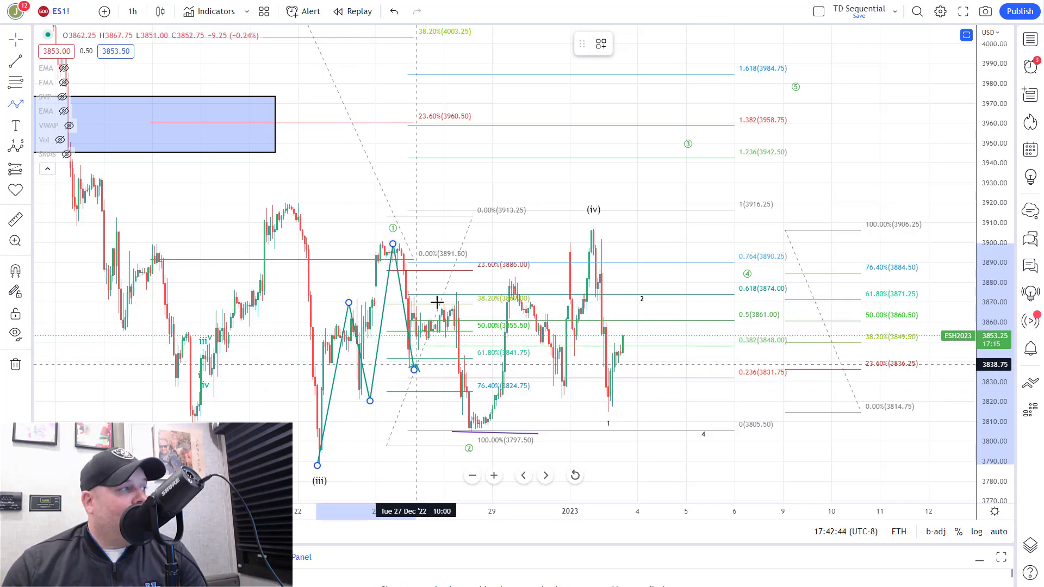
{"action": "left_click", "coordinate": [449, 281]}
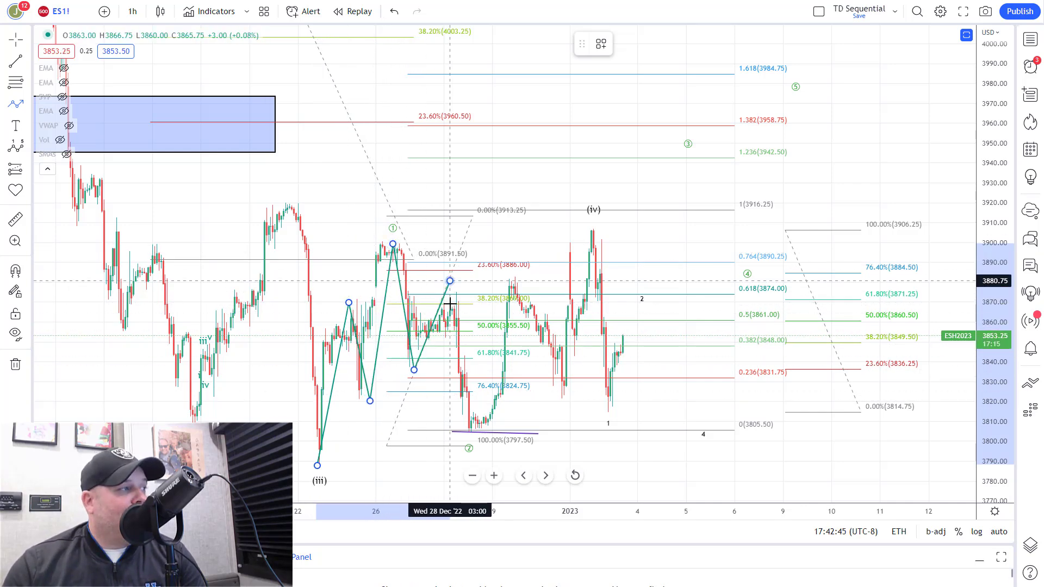
{"action": "left_click", "coordinate": [479, 441]}
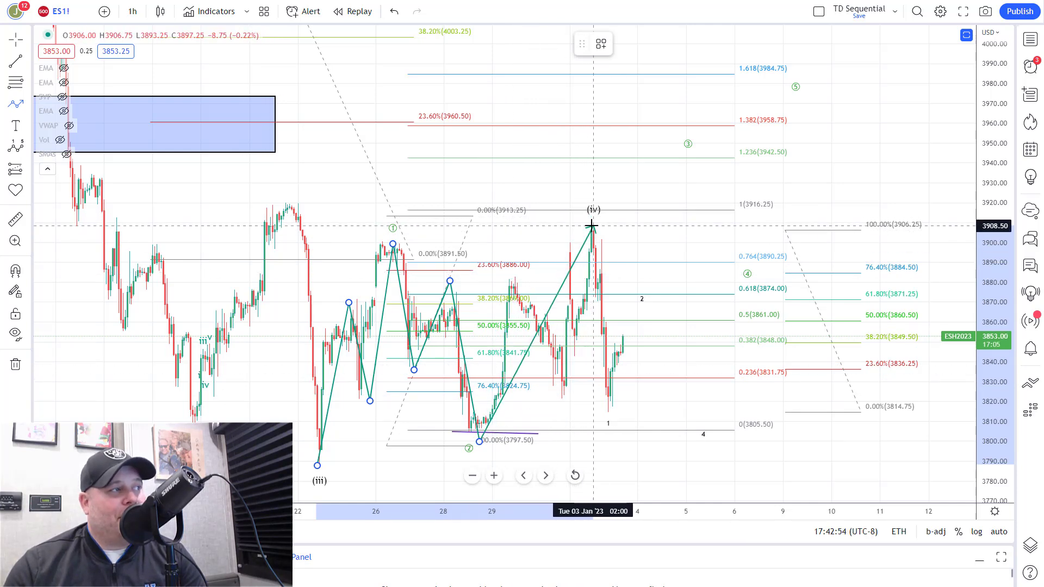
{"action": "left_click", "coordinate": [592, 224]}
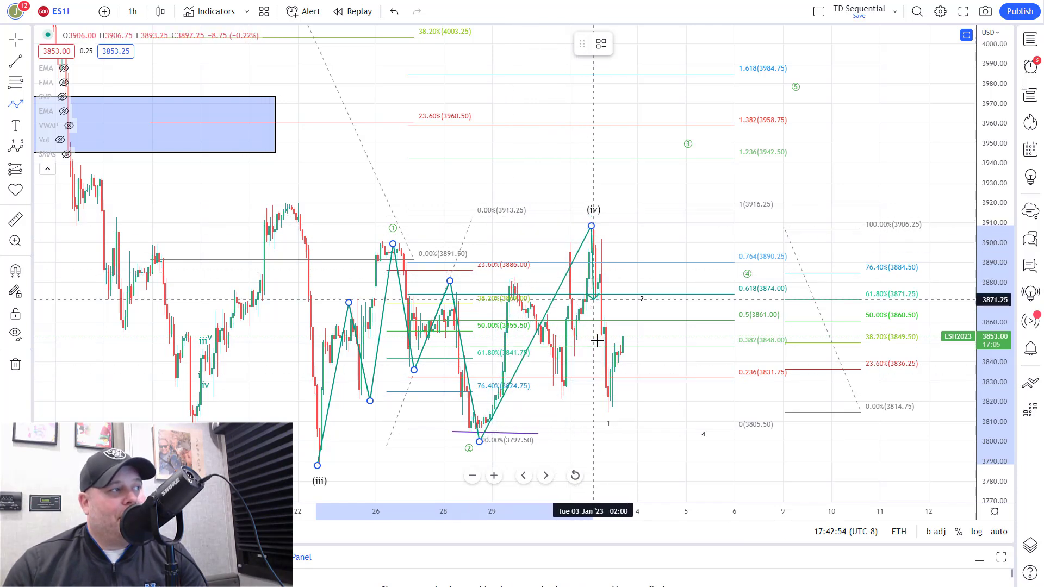
{"action": "left_click", "coordinate": [611, 413]}
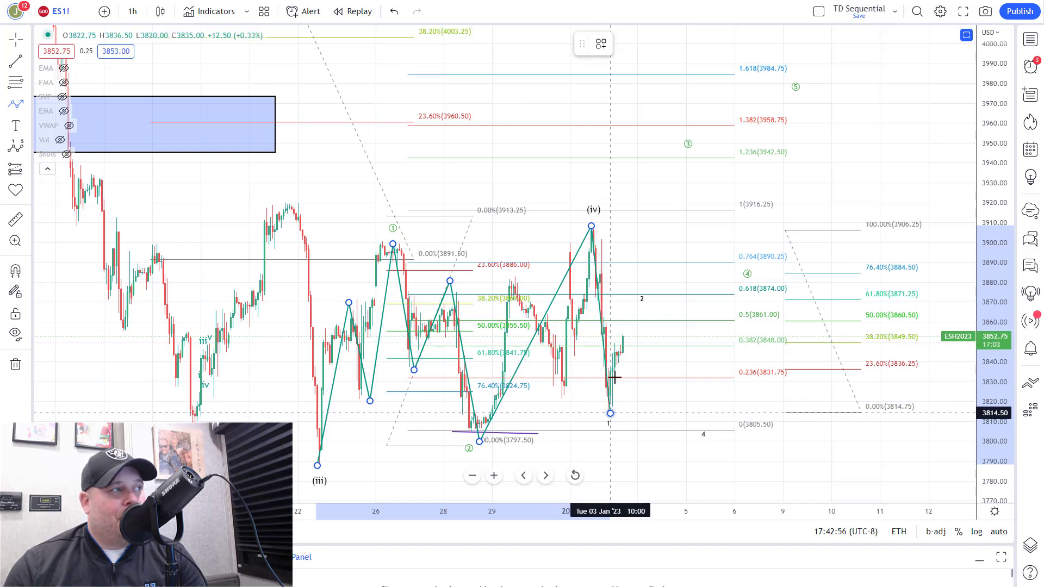
{"action": "left_click", "coordinate": [676, 153]}
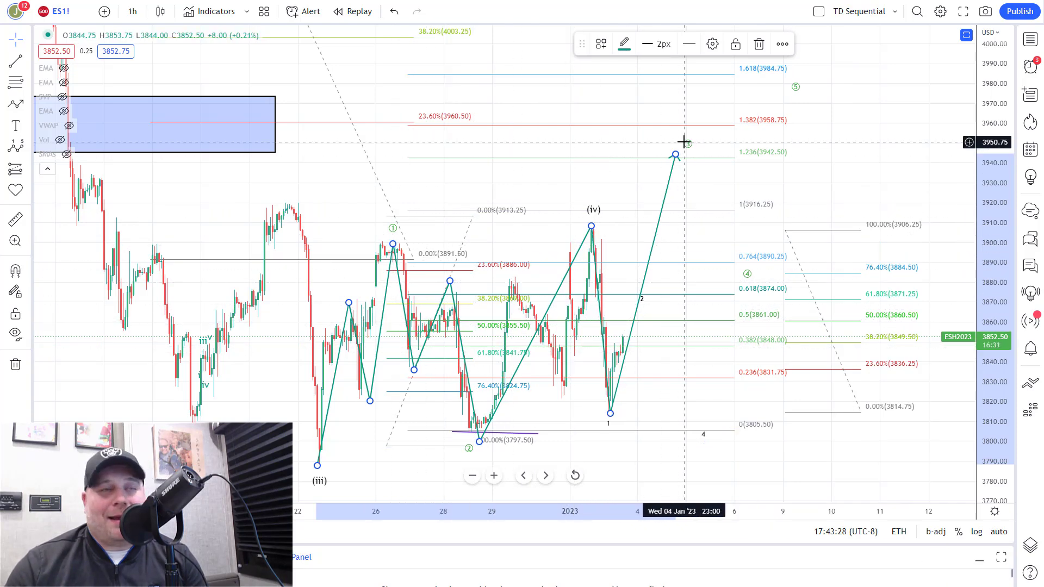
Start a new Elliott wave at the circled 3 top, dipping near 3906 and bouncing near 3916
{"action": "left_click", "coordinate": [15, 103]}
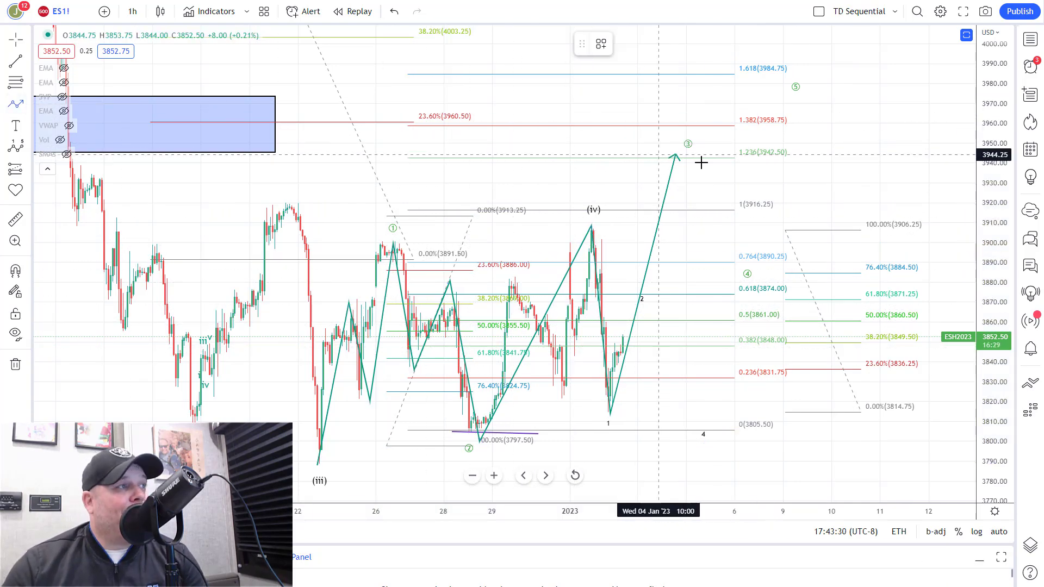
{"action": "left_click", "coordinate": [677, 161]}
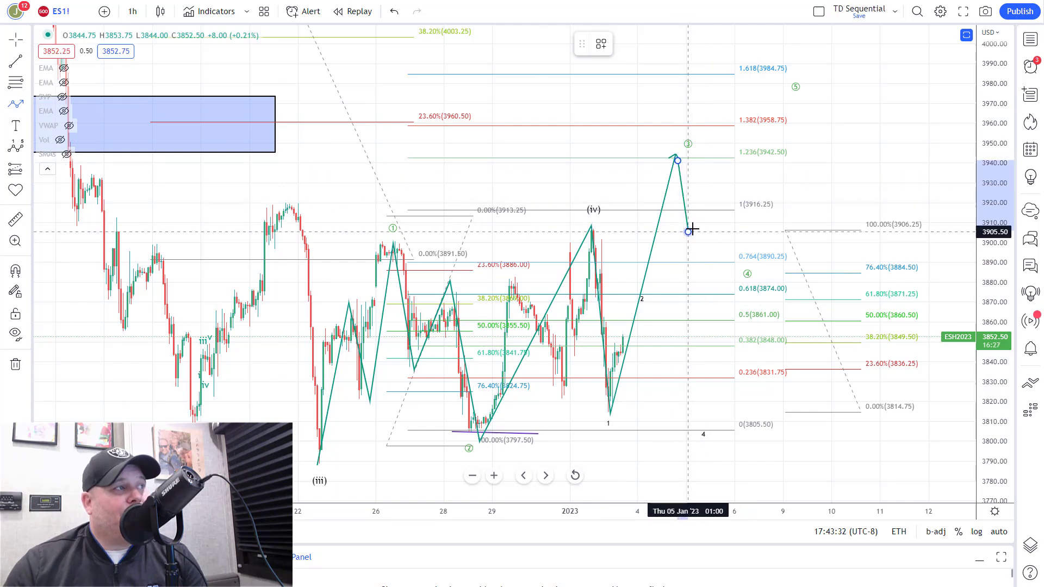
{"action": "left_click", "coordinate": [689, 232]}
{"action": "left_click", "coordinate": [709, 209]}
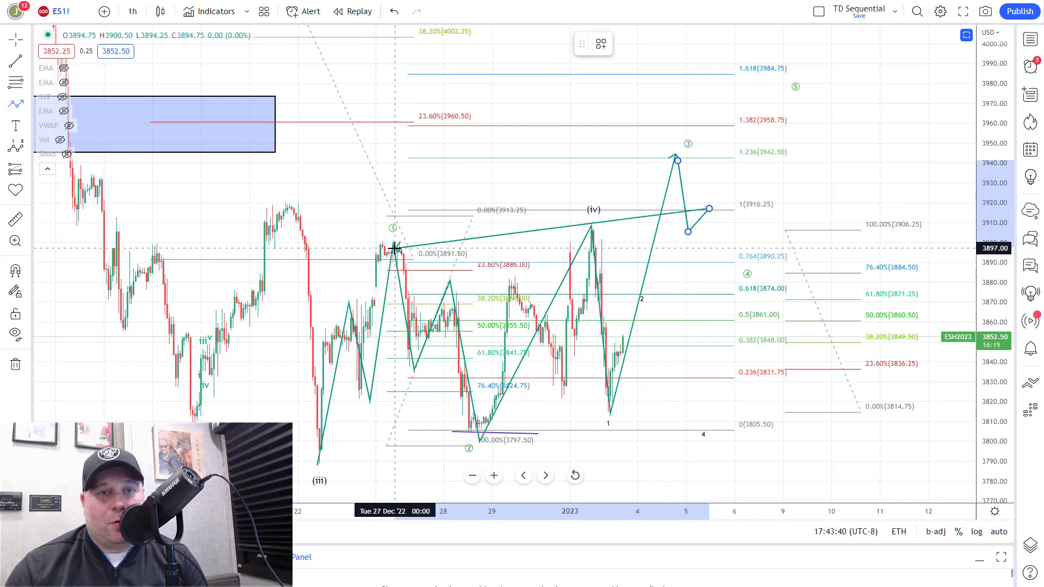
Extend it to circled 4 near 3886, up near 3944, ending at circled 5 near 3977
{"action": "left_click", "coordinate": [737, 268]}
{"action": "left_click", "coordinate": [759, 153]}
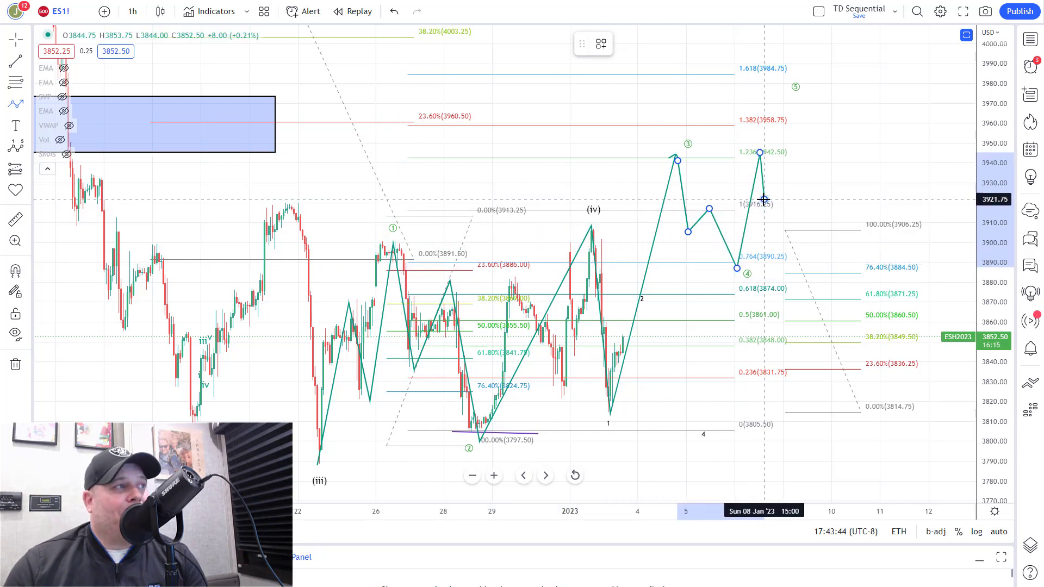
{"action": "left_click", "coordinate": [764, 199]}
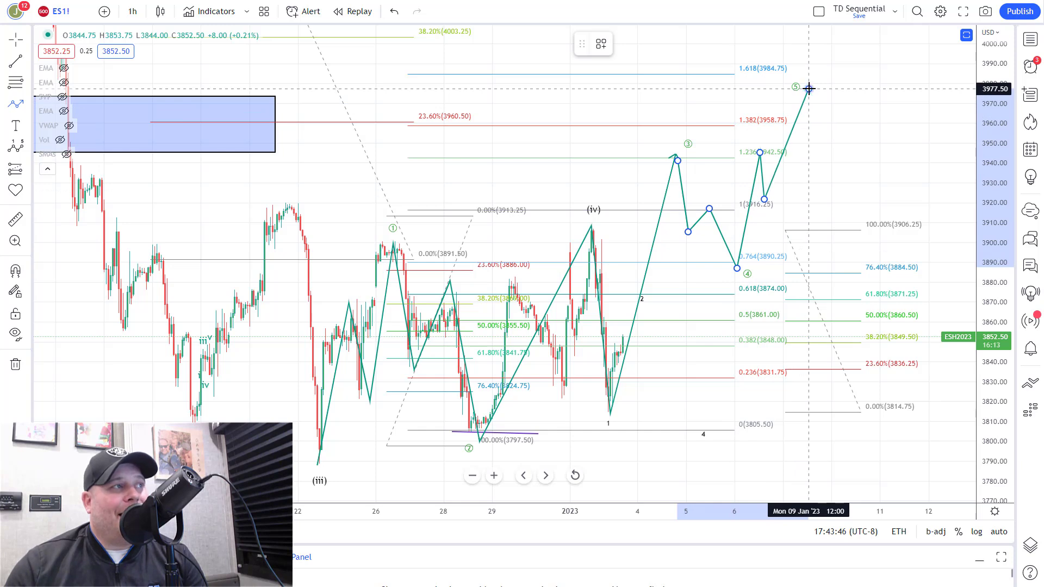
{"action": "left_click", "coordinate": [808, 89]}
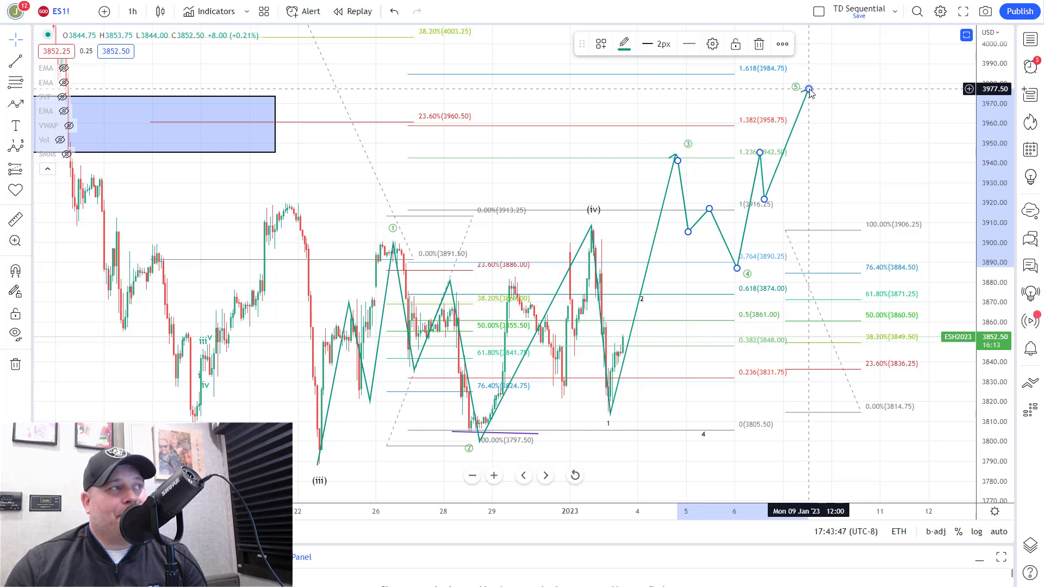
{"action": "left_click", "coordinate": [610, 414]}
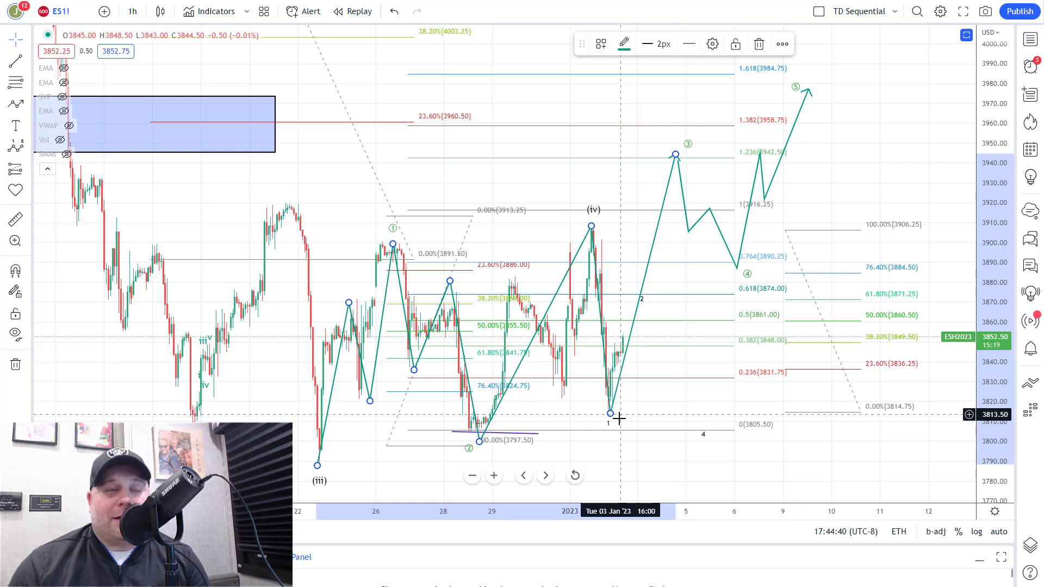
Draw an NQ1! path from the (iv) high to the wave 2 low, the 0.618 level, then near 10720
{"action": "left_click", "coordinate": [632, 252]}
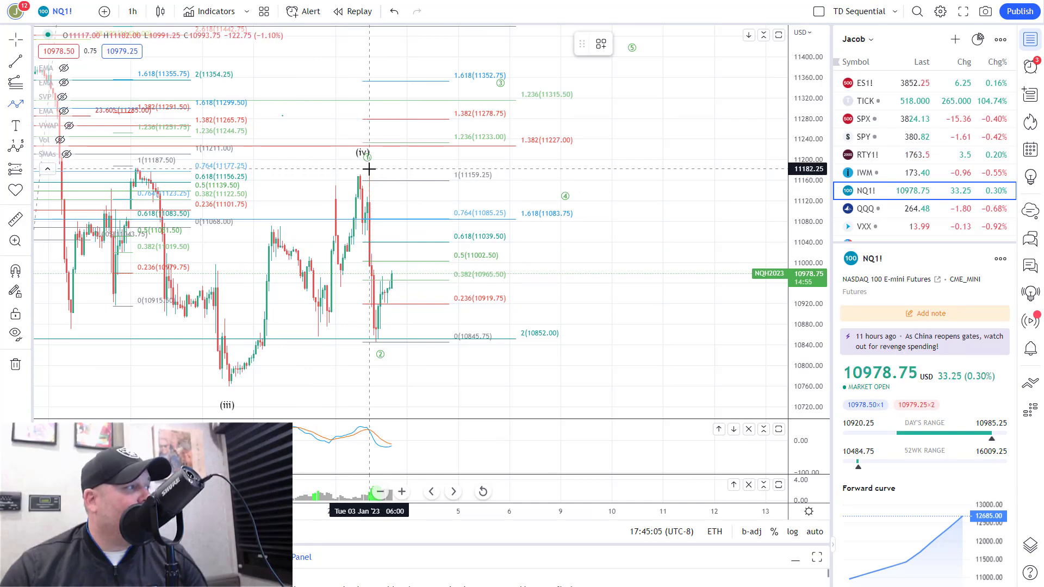
{"action": "left_click", "coordinate": [369, 169]}
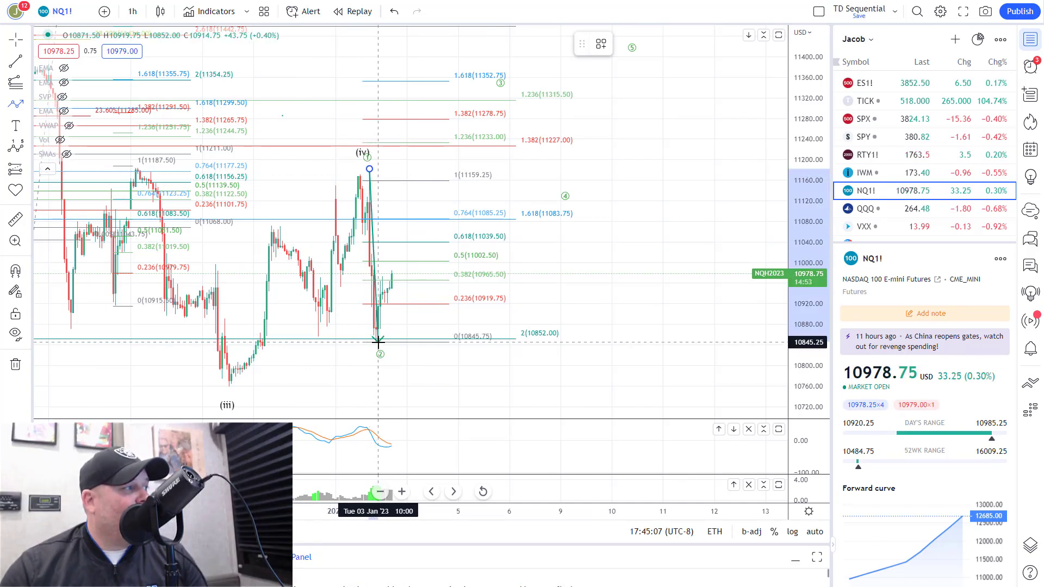
{"action": "left_click", "coordinate": [380, 341]}
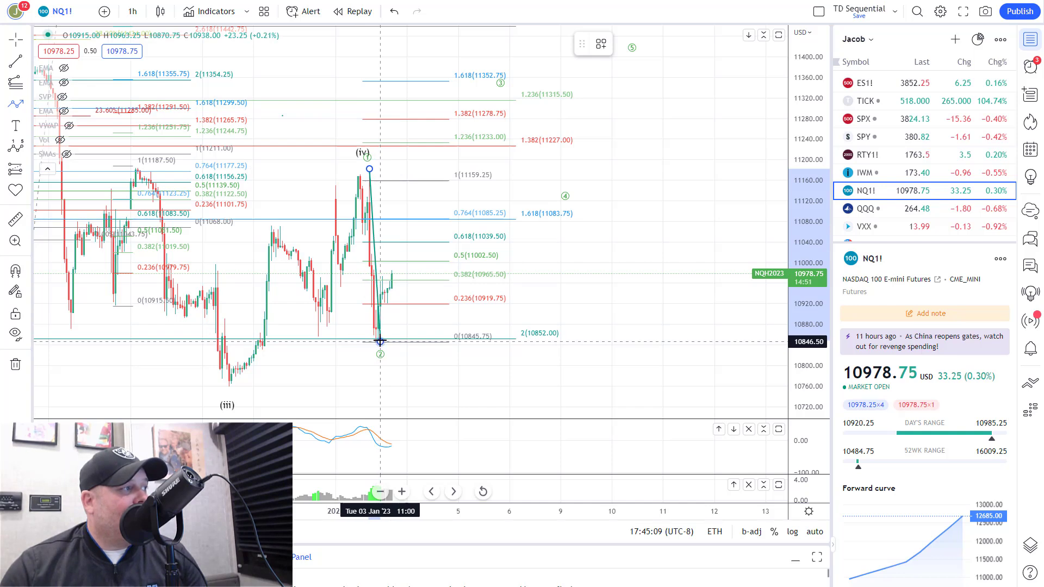
{"action": "left_click", "coordinate": [420, 232]}
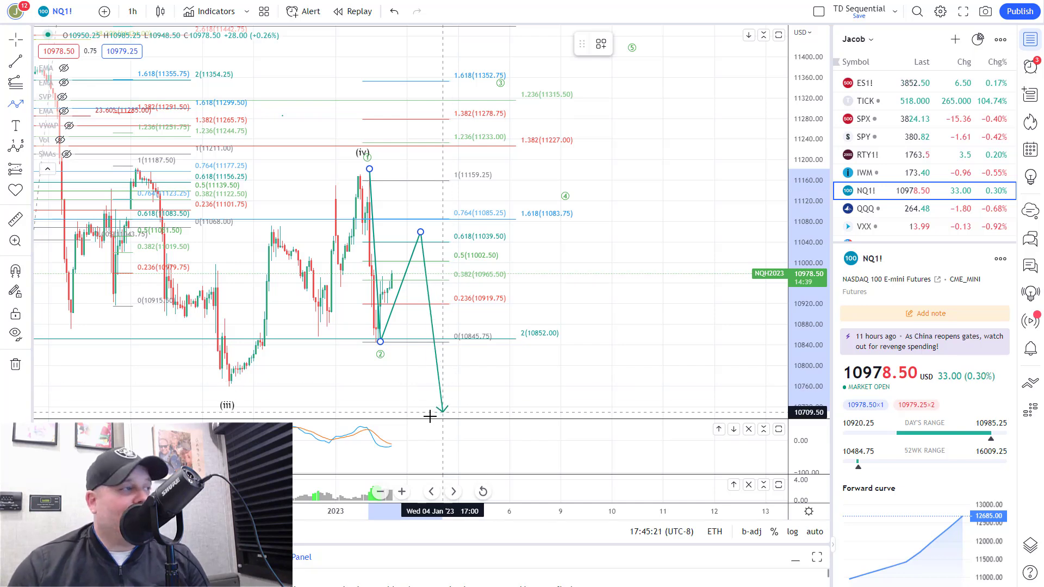
{"action": "double_click", "coordinate": [454, 409]}
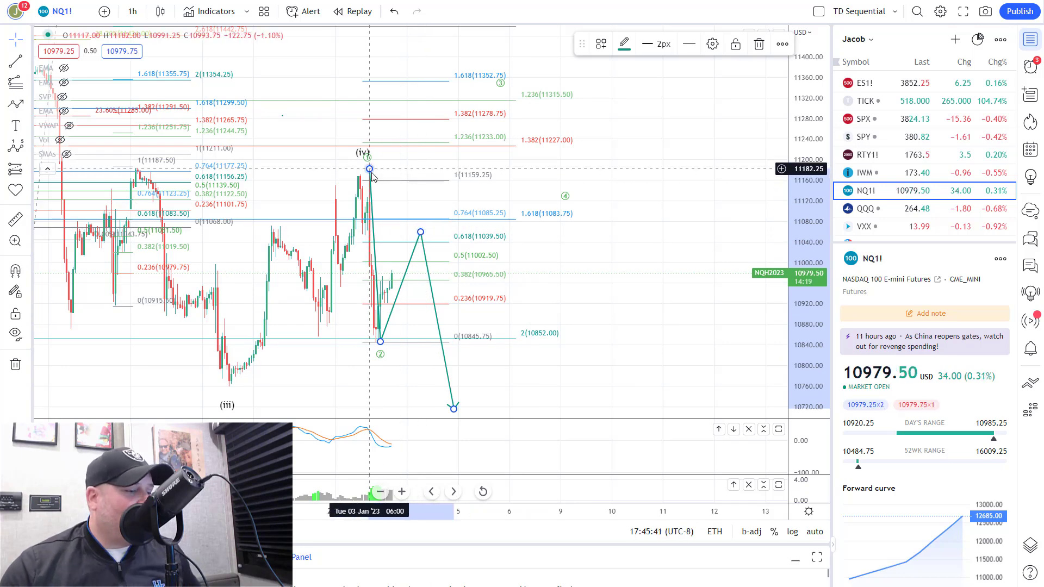
Delete the NQ1! path and start a wave from the (iii) low via the 11060 high to the (iv) peak
{"action": "key", "text": "Delete"}
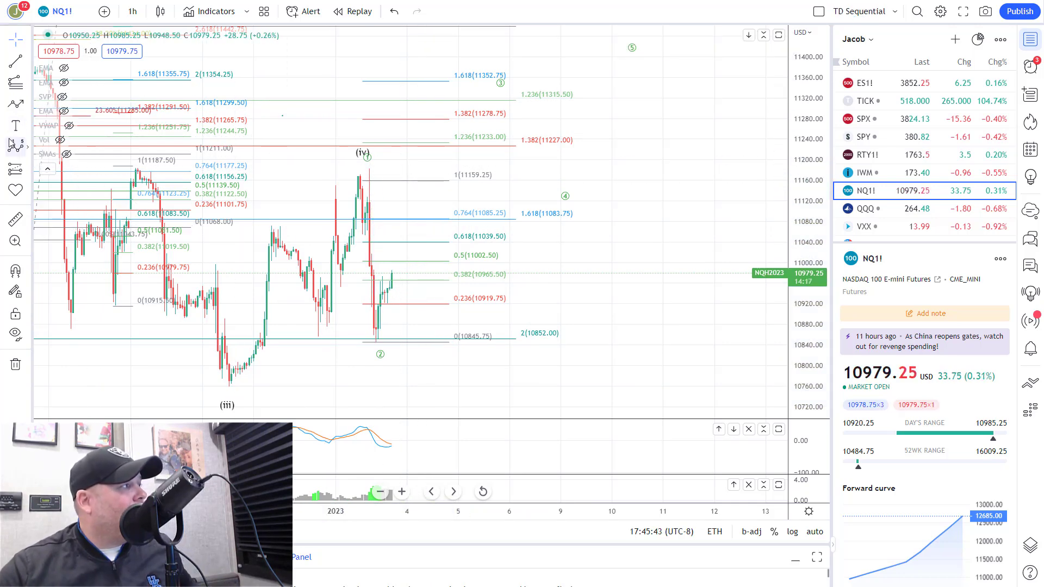
{"action": "left_click", "coordinate": [15, 103]}
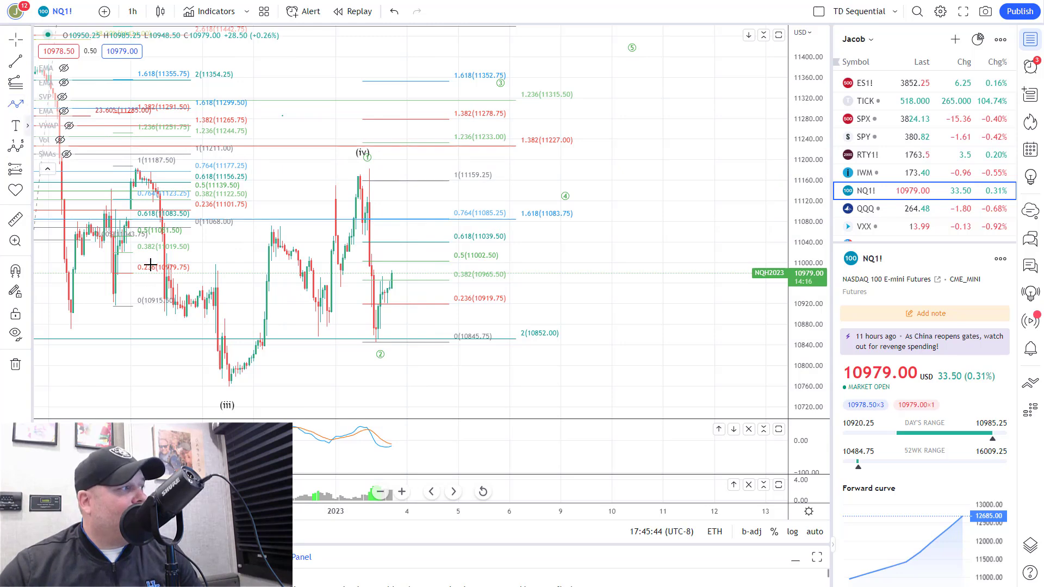
{"action": "left_click", "coordinate": [225, 387]}
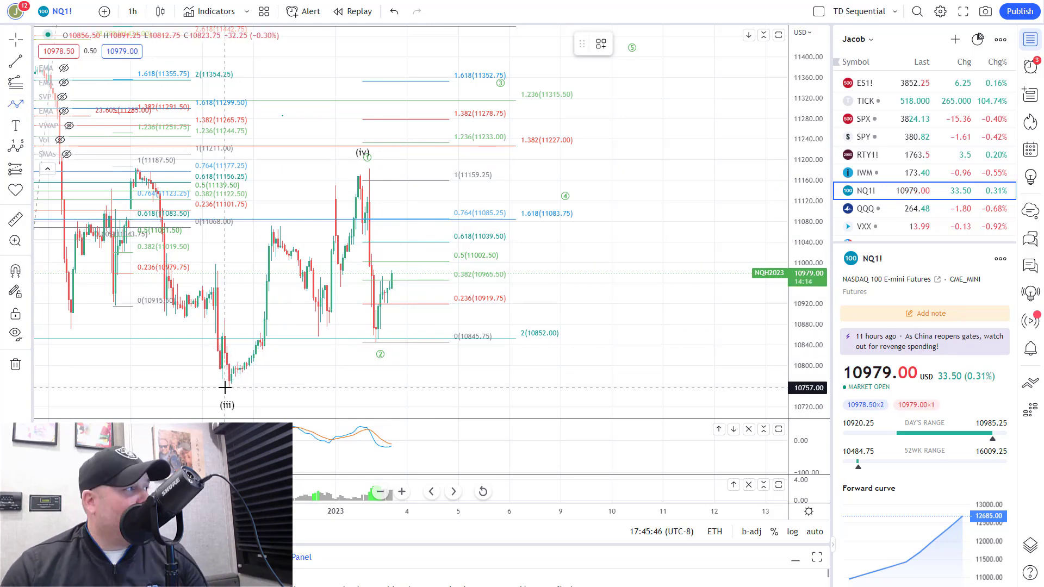
{"action": "left_click", "coordinate": [271, 239]}
{"action": "left_click", "coordinate": [320, 333]}
{"action": "left_click", "coordinate": [362, 176]}
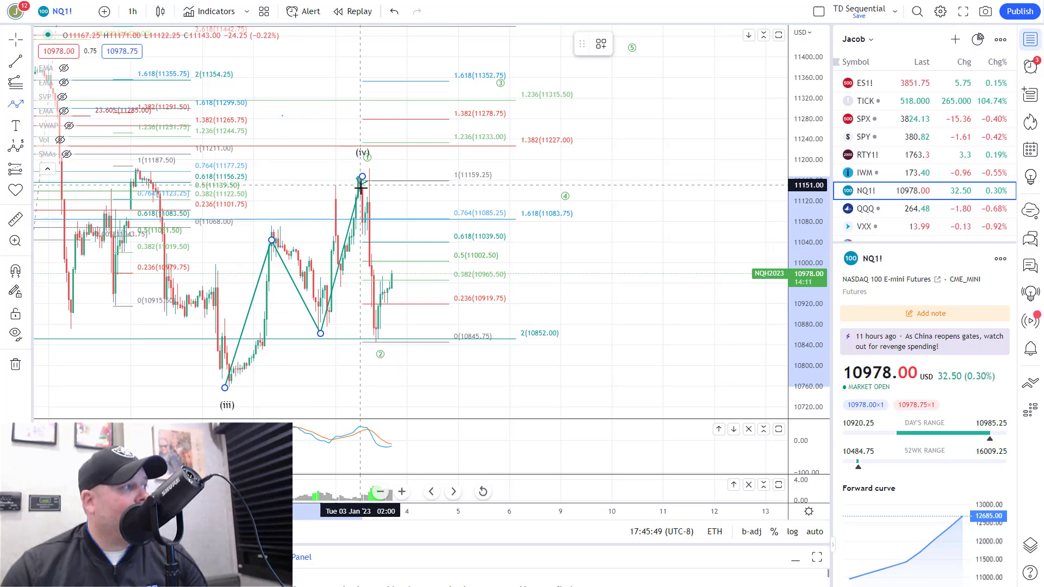
Continue the wave down to the wave 2 low, project up near 11315, then down to 10778
{"action": "left_click", "coordinate": [360, 280]}
{"action": "left_click", "coordinate": [371, 272]}
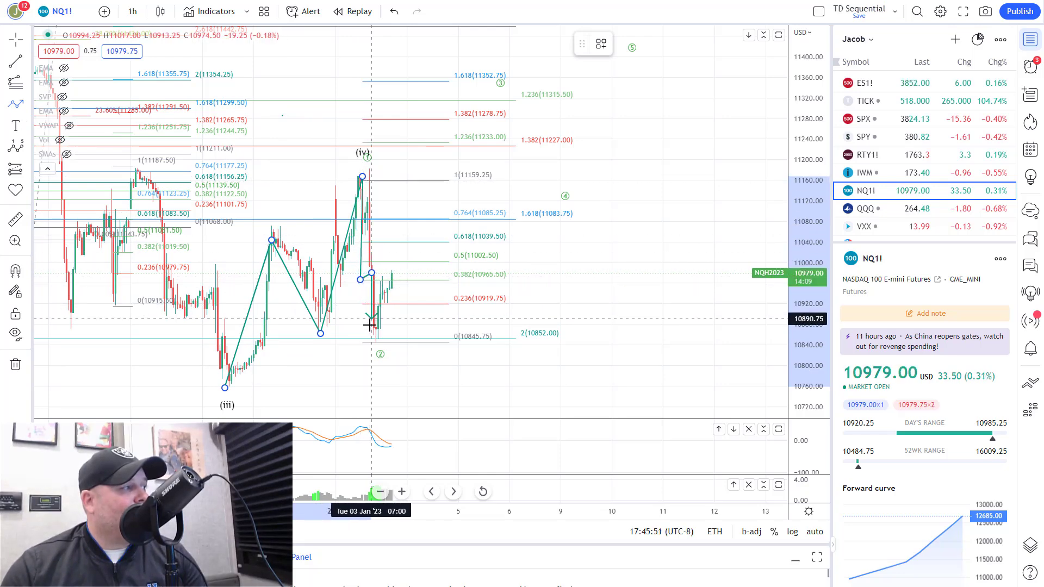
{"action": "left_click", "coordinate": [373, 340]}
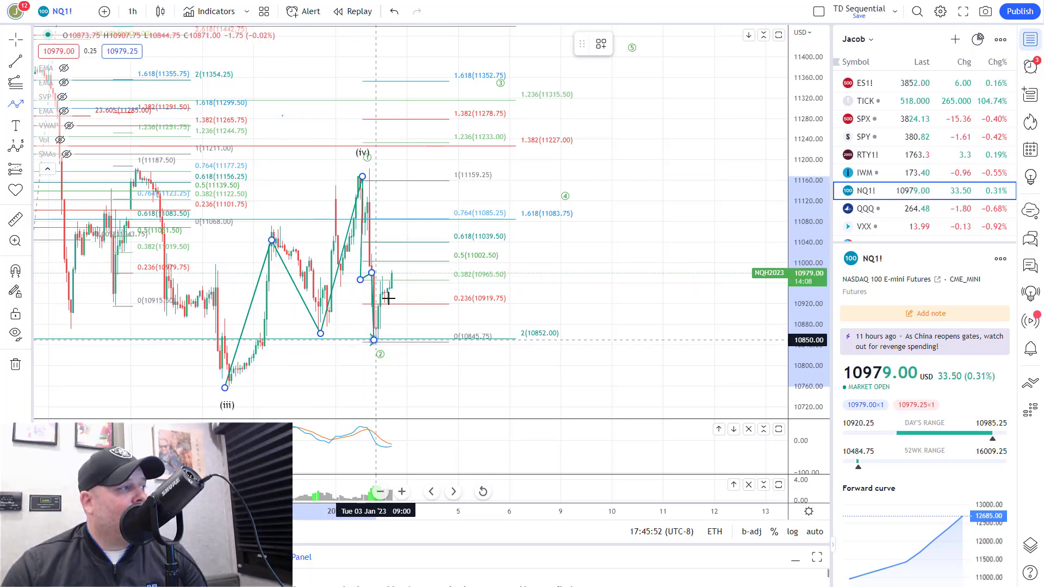
{"action": "left_click", "coordinate": [473, 100]}
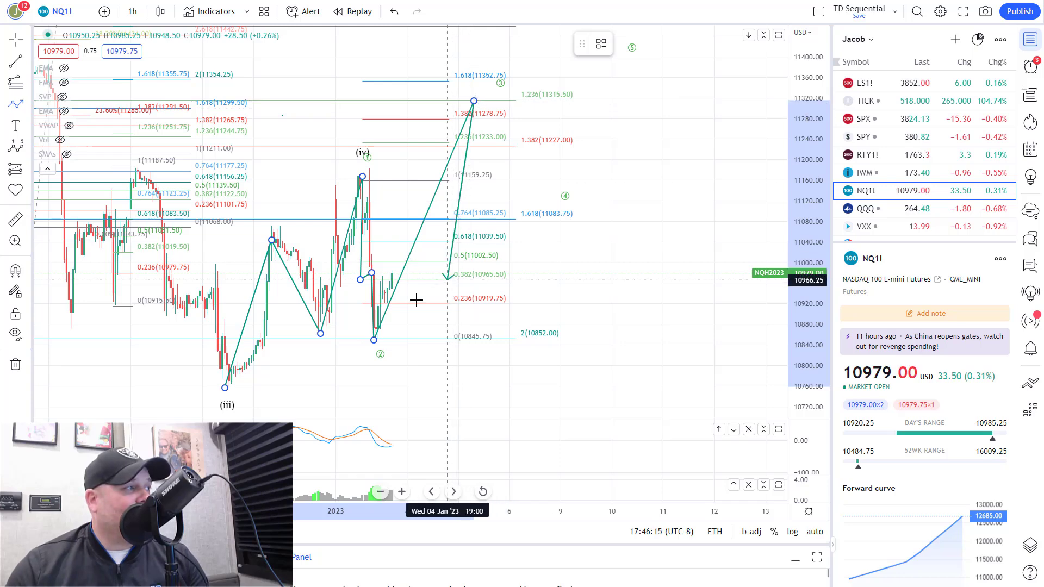
{"action": "left_click", "coordinate": [474, 377]}
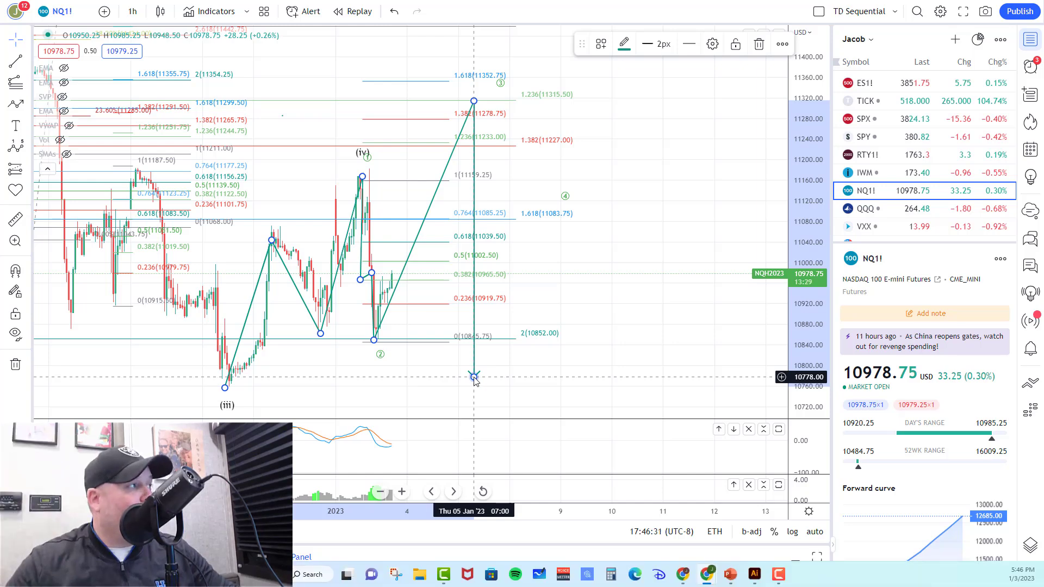
Open the Elliott Wave For Beginners course and expand its Introduction and Chart Setup and Tools lessons
{"action": "key", "text": "Escape"}
{"action": "key", "text": "ctrl+Tab"}
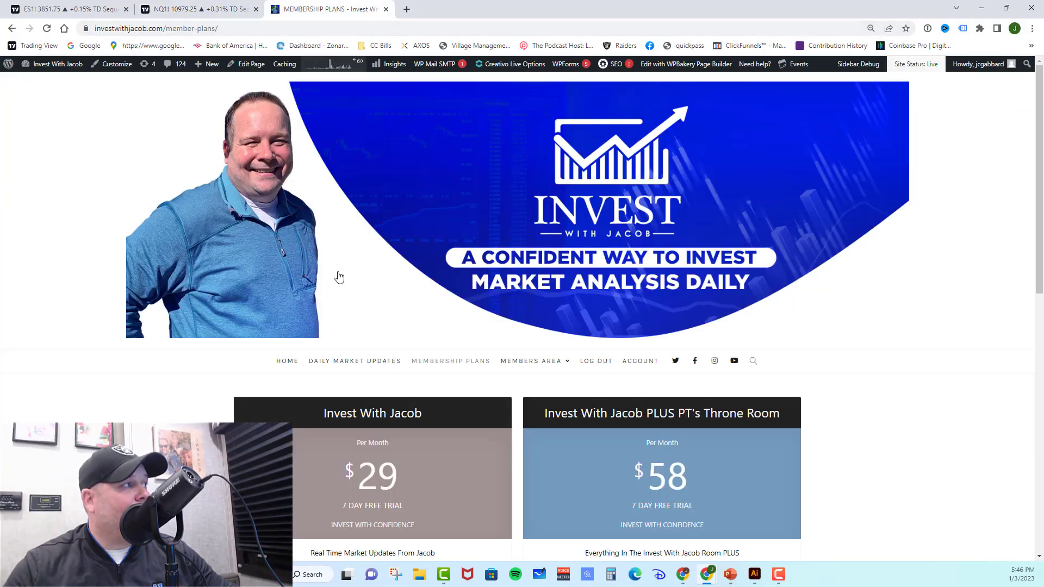
{"action": "mouse_move", "coordinate": [511, 365]}
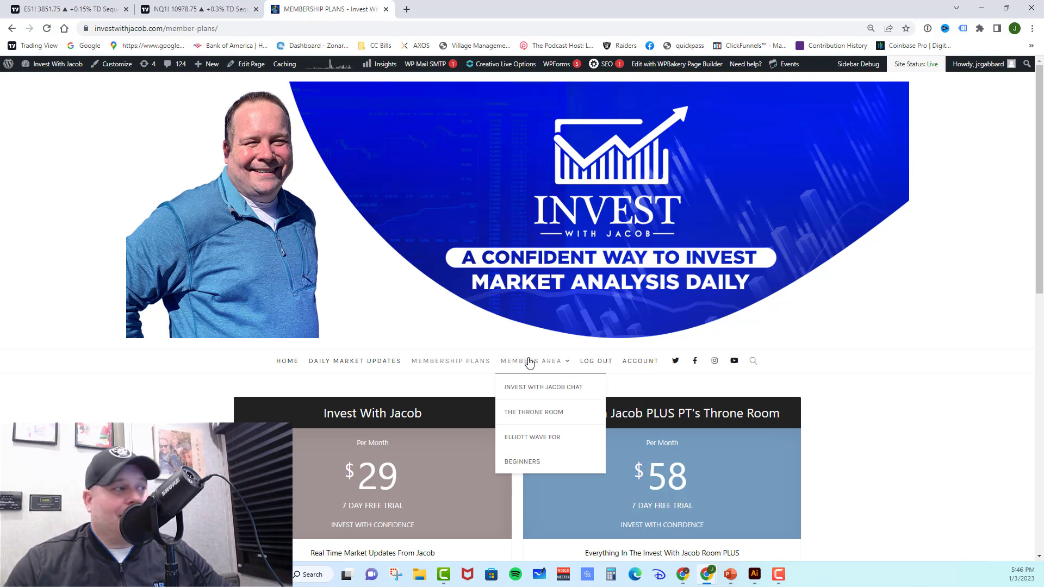
{"action": "left_click", "coordinate": [540, 444]}
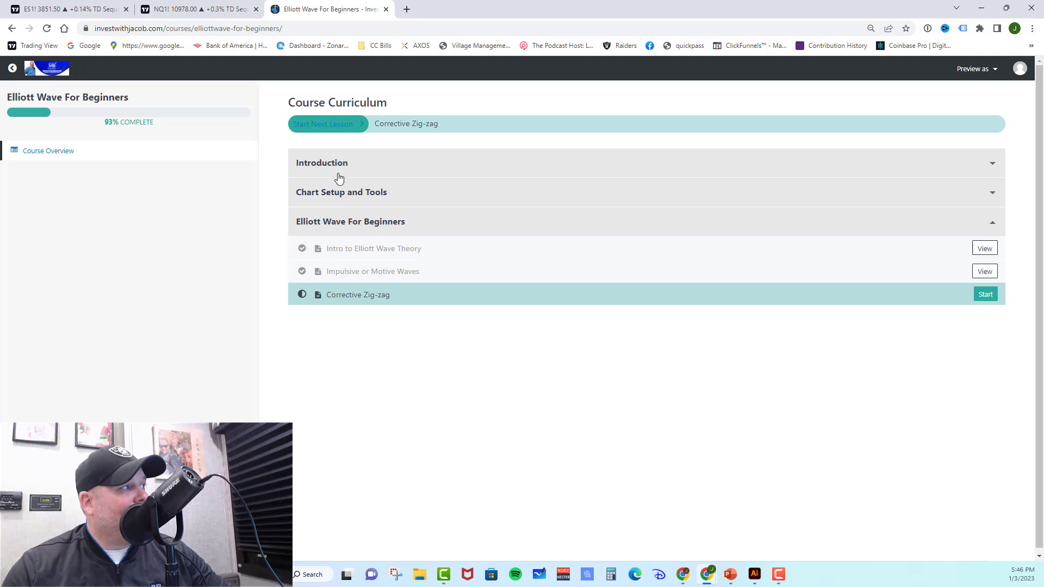
{"action": "left_click", "coordinate": [339, 168]}
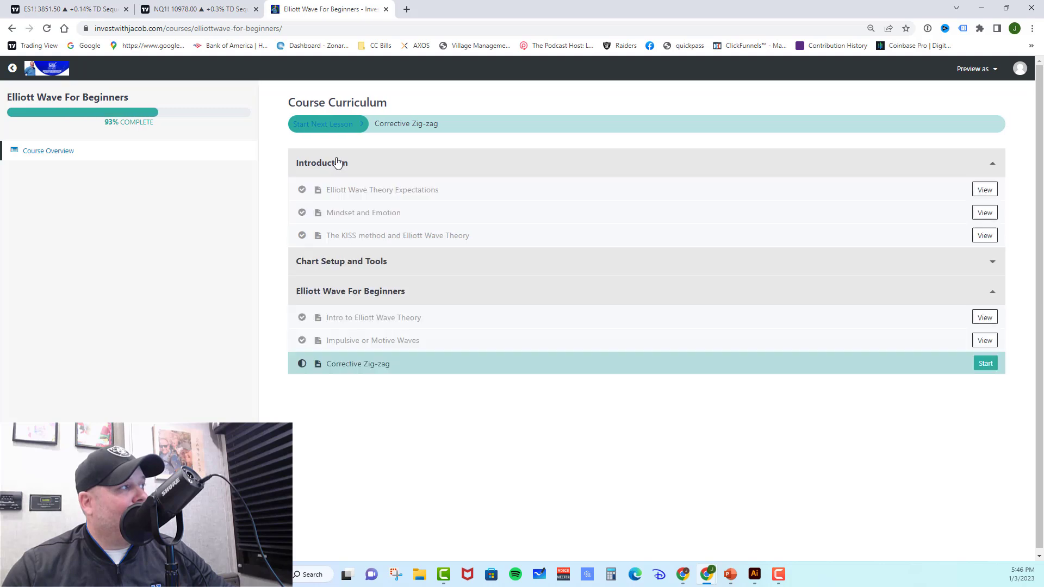
{"action": "left_click", "coordinate": [362, 265]}
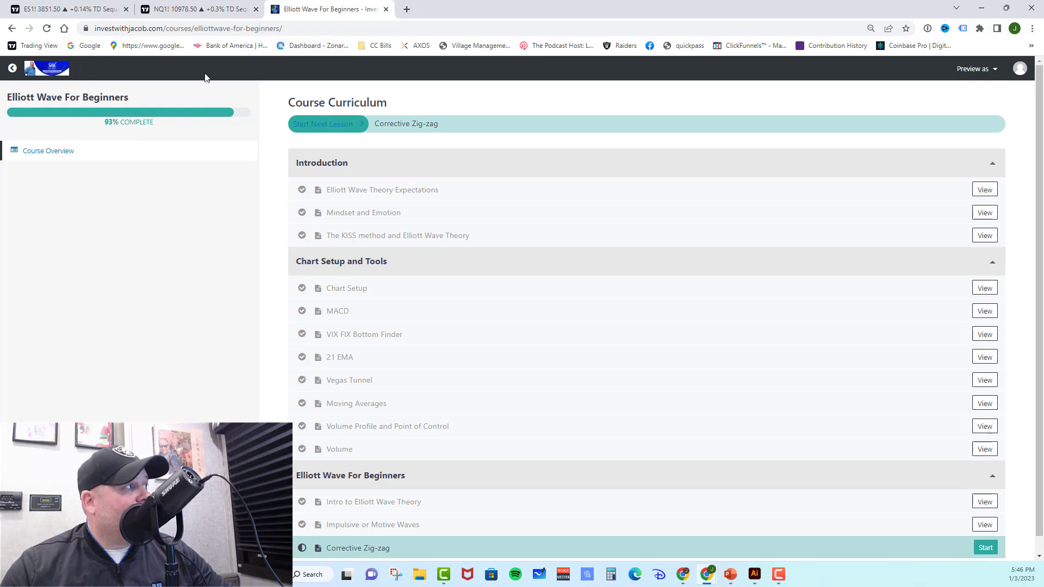
Return to the Invest With Jacob membership plans page via the site logo
{"action": "left_click", "coordinate": [43, 69]}
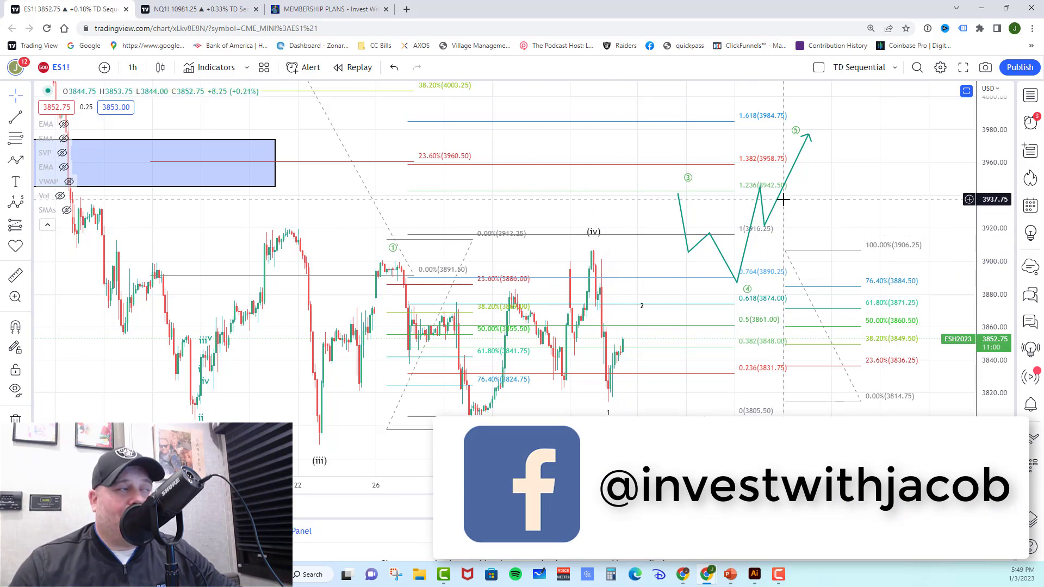
Switch to the NQ1! hourly chart tab
{"action": "left_click", "coordinate": [221, 12]}
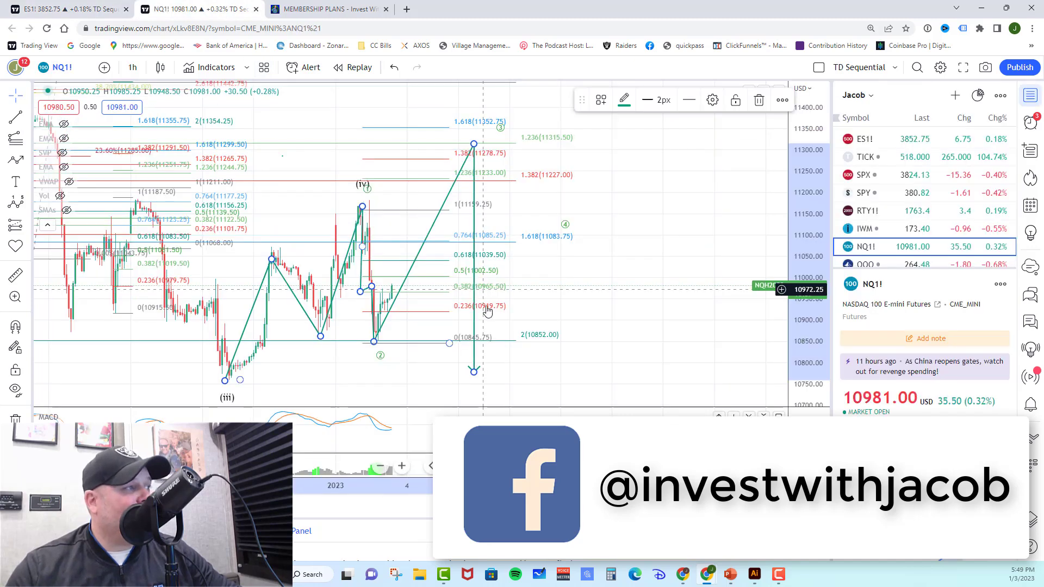